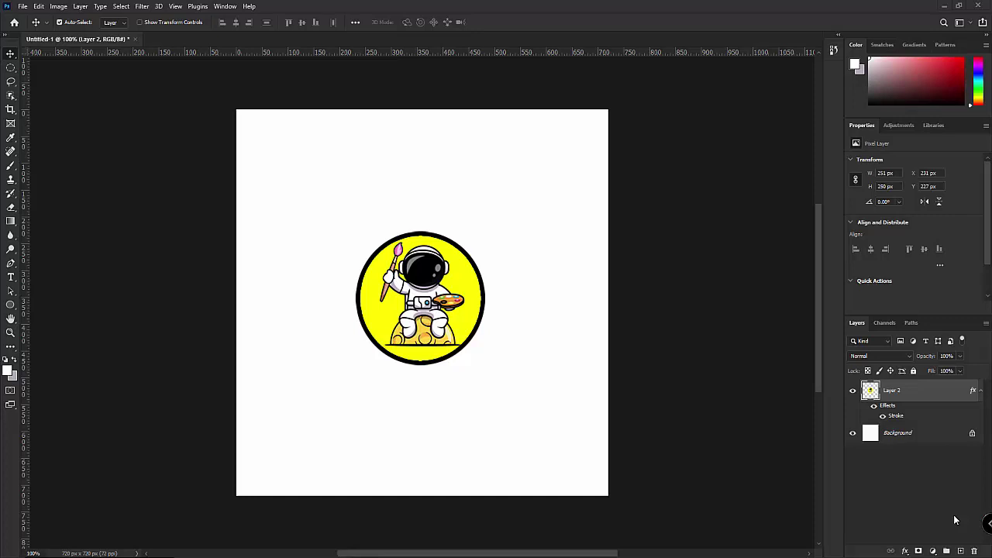
right_click(423, 271)
click(435, 278)
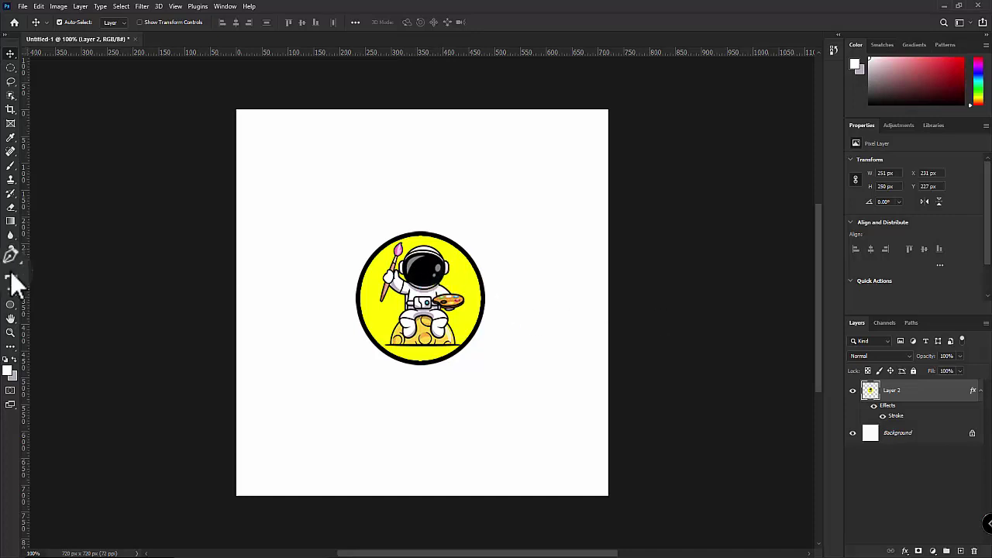
click(10, 305)
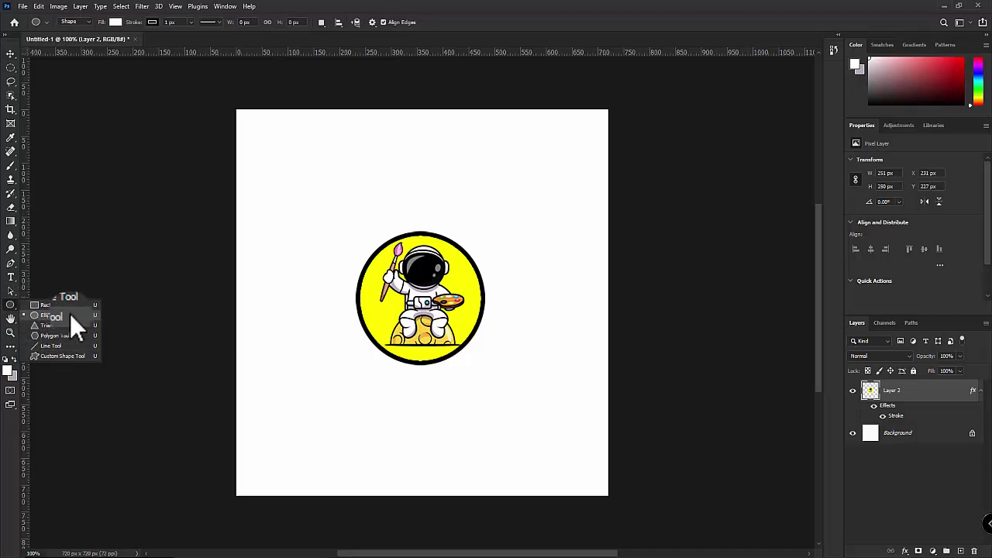
click(70, 314)
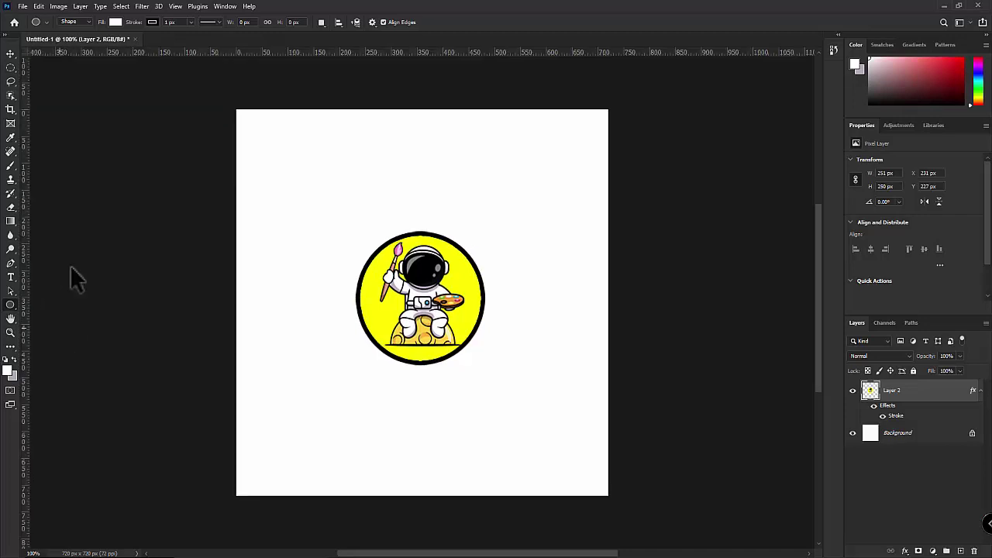
click(174, 8)
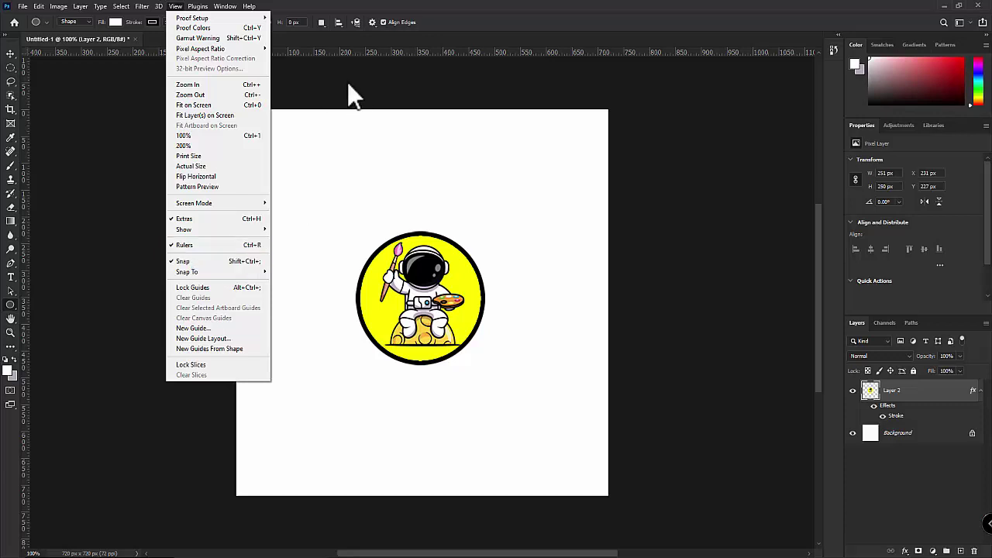
click(345, 101)
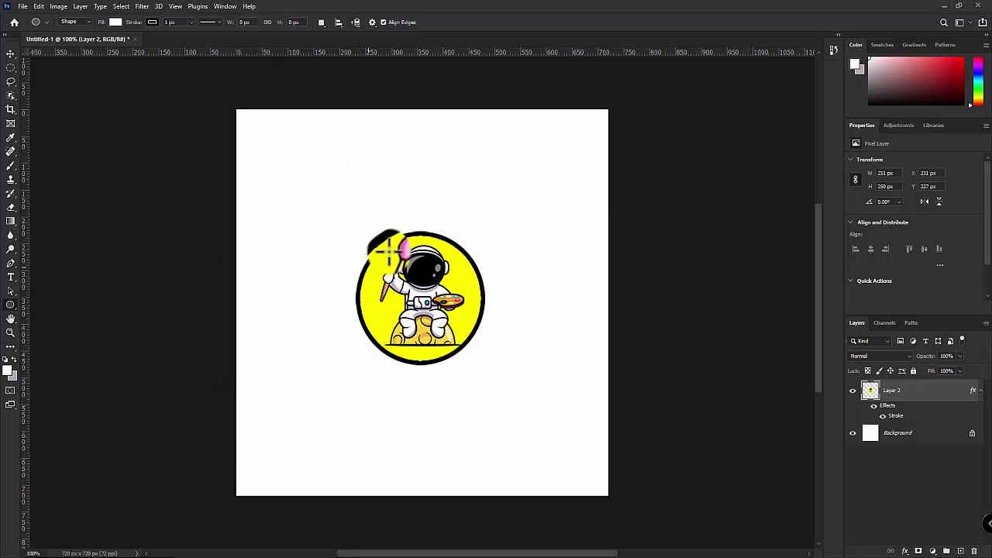
- Place a vertical and a horizontal guide crossing at the centre of the astronaut badge, using its transform box as reference
key(ctrl+t)
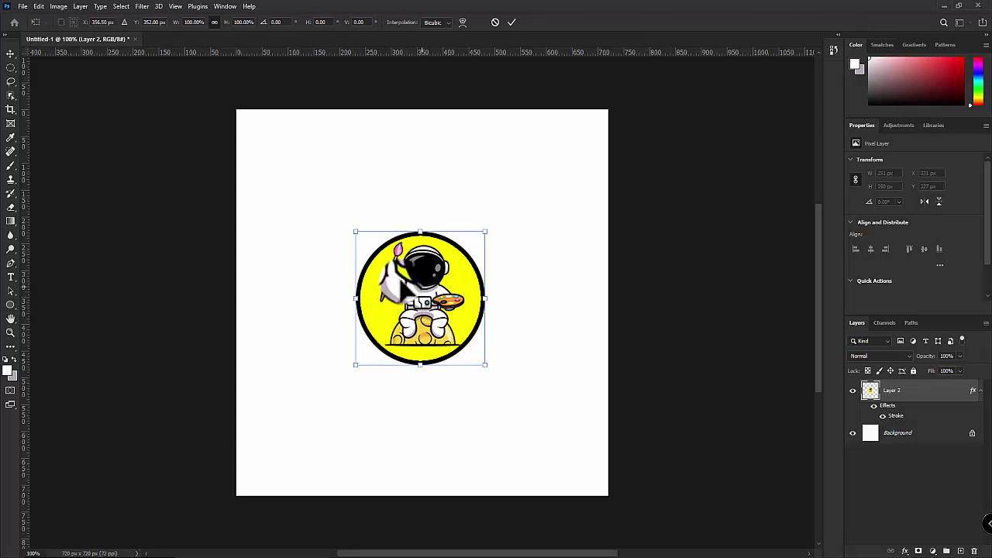
mouse_move(406, 299)
mouse_down()
mouse_move(390, 301)
mouse_move(406, 299)
mouse_up()
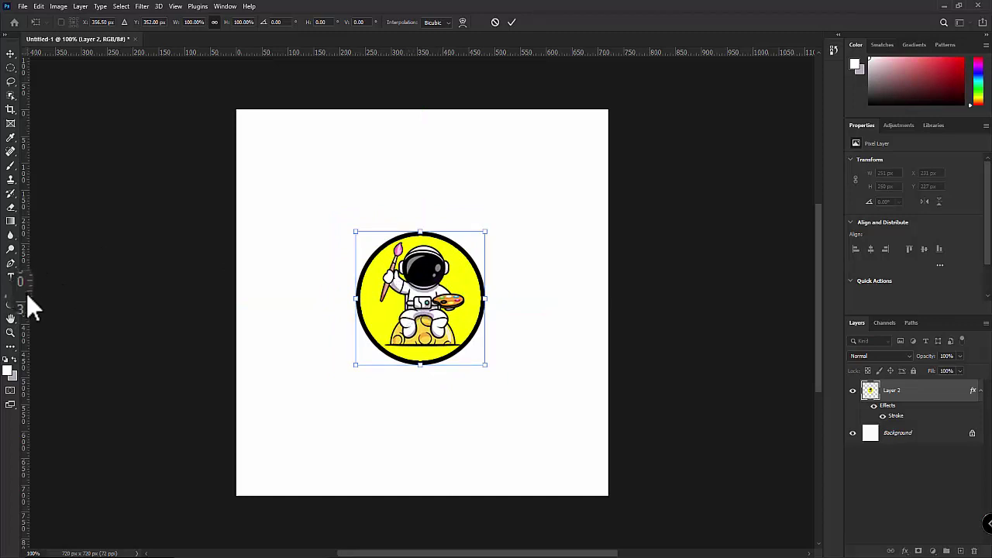
drag(26, 293, 421, 330)
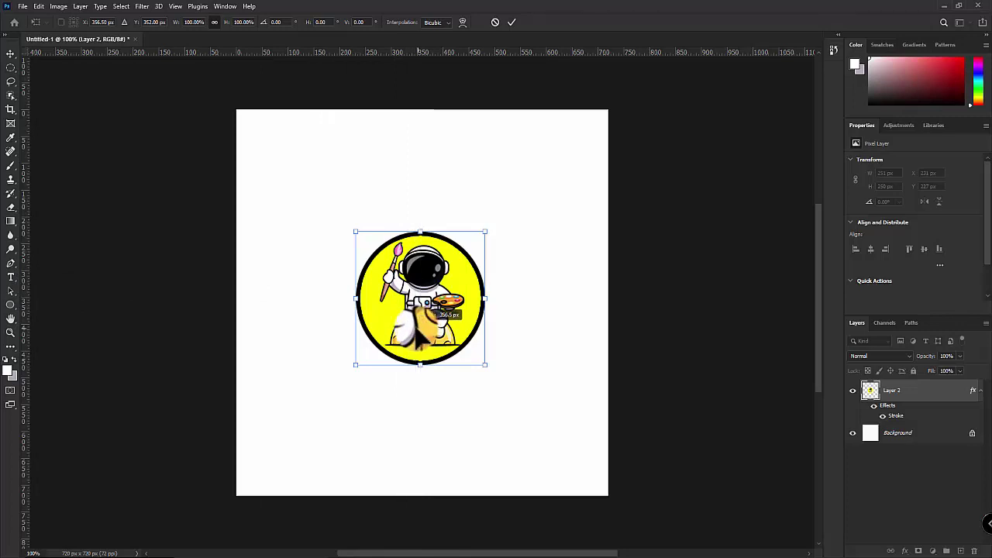
drag(204, 52, 196, 298)
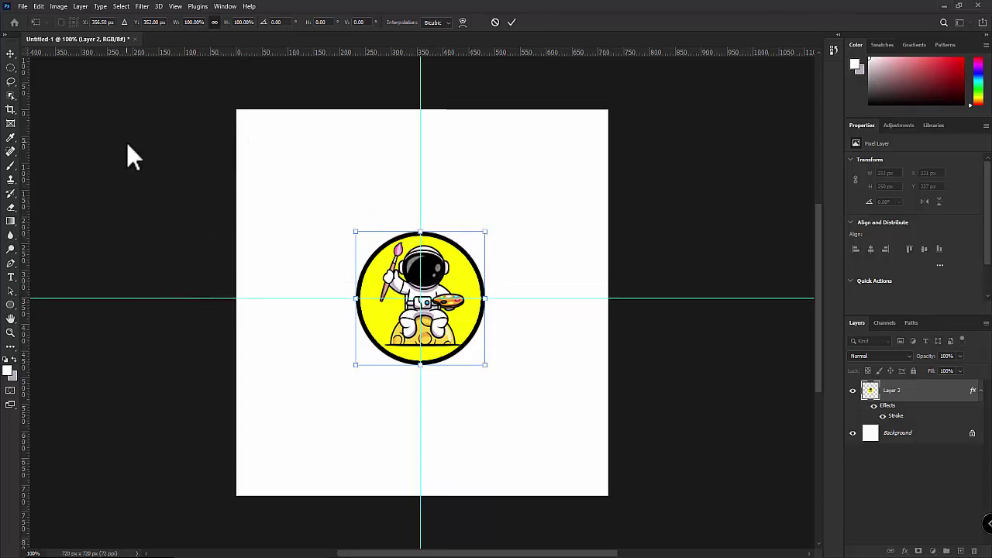
key(Return)
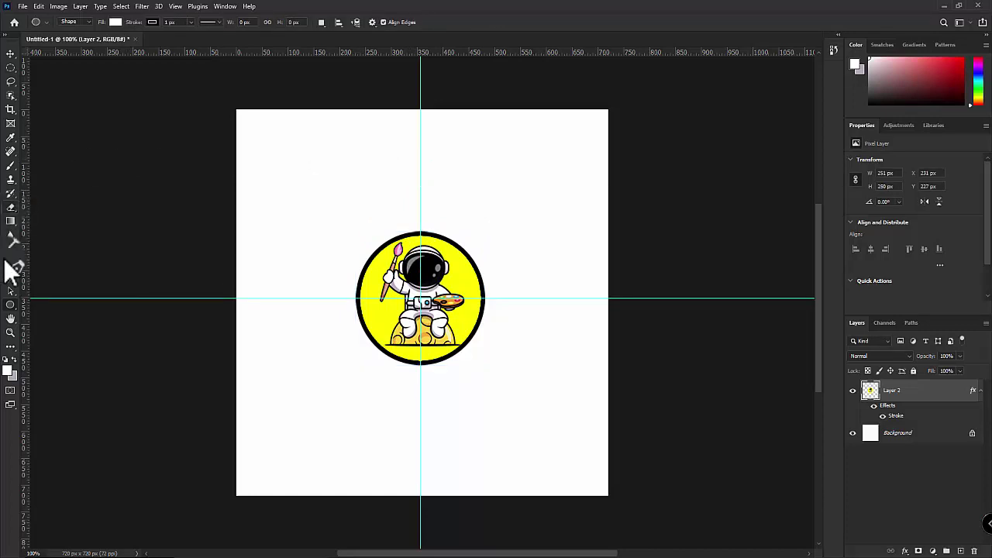
- With the Ellipse tool in Path mode, draw a circular path about 306 px wide around the badge, centred on the guide intersection
right_click(10, 307)
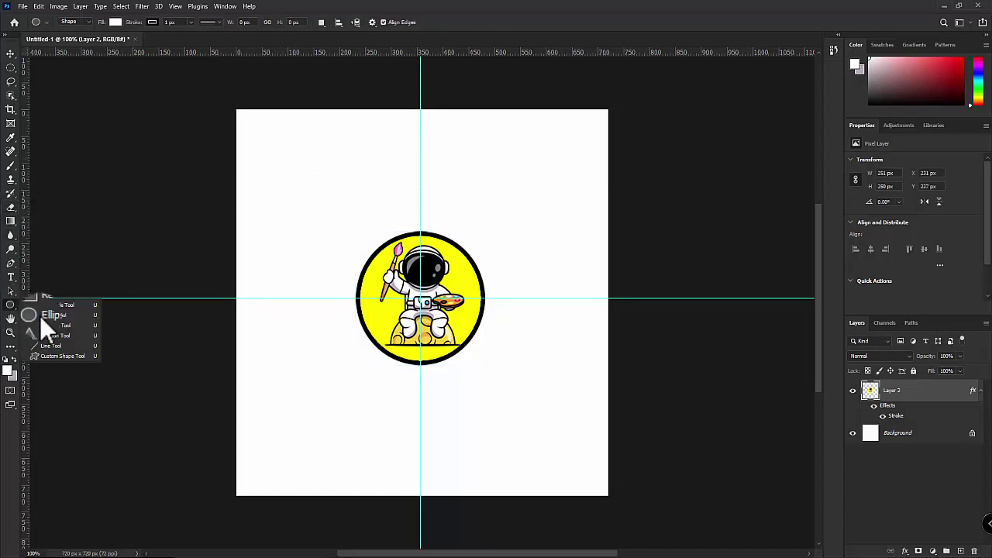
click(59, 316)
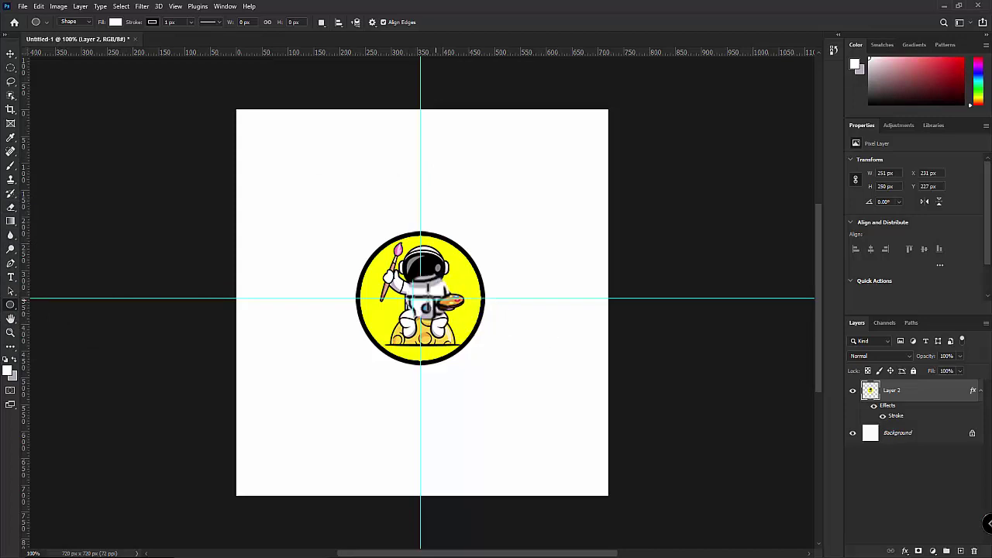
click(76, 21)
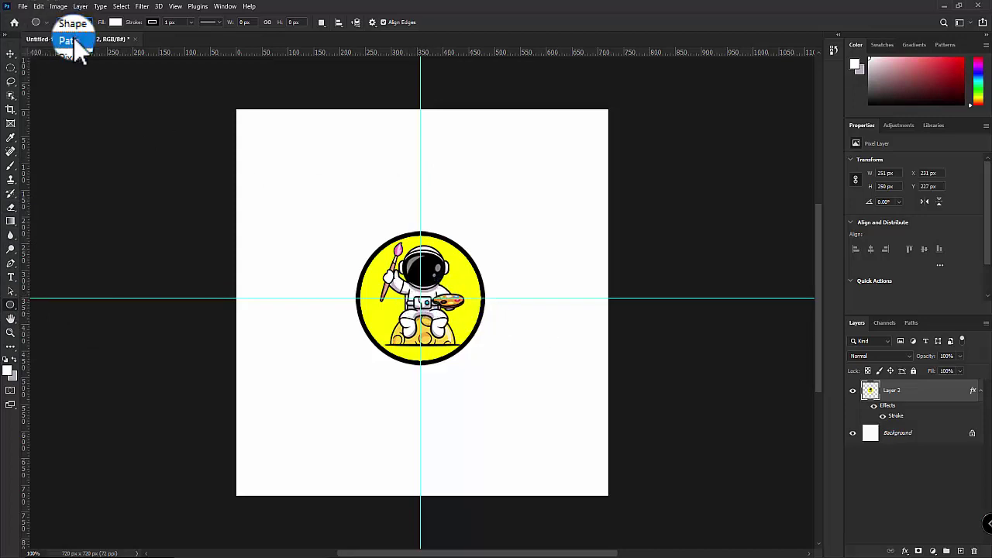
click(74, 38)
click(77, 21)
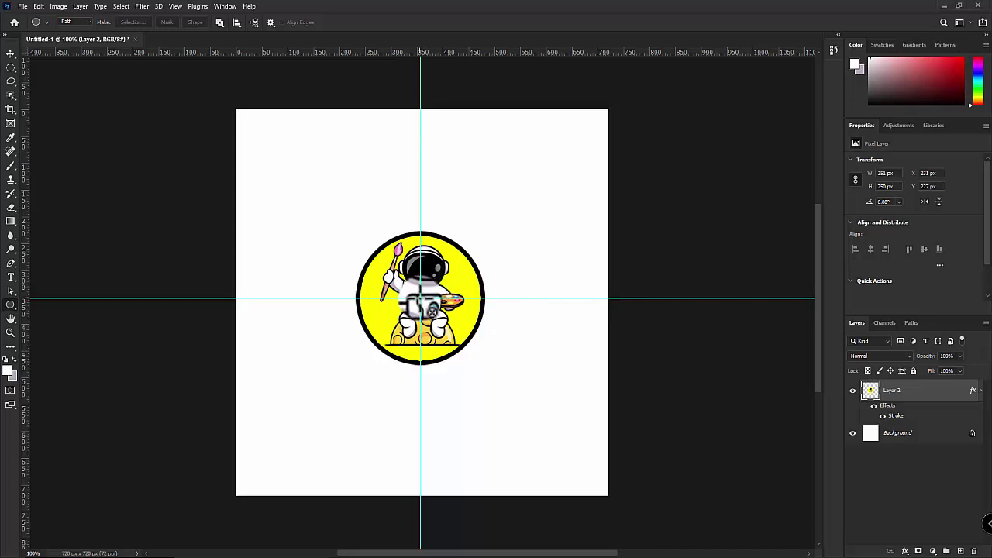
right_click(10, 305)
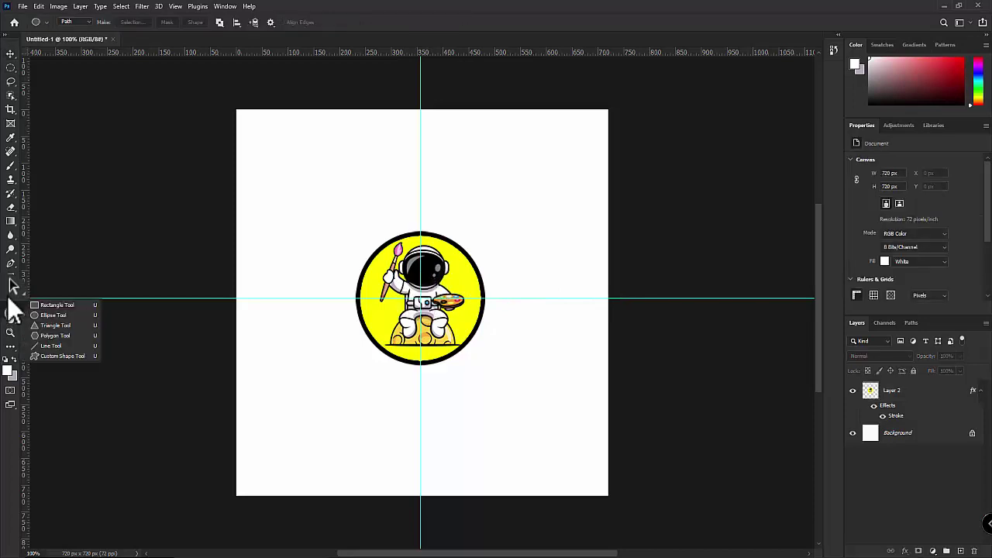
click(44, 315)
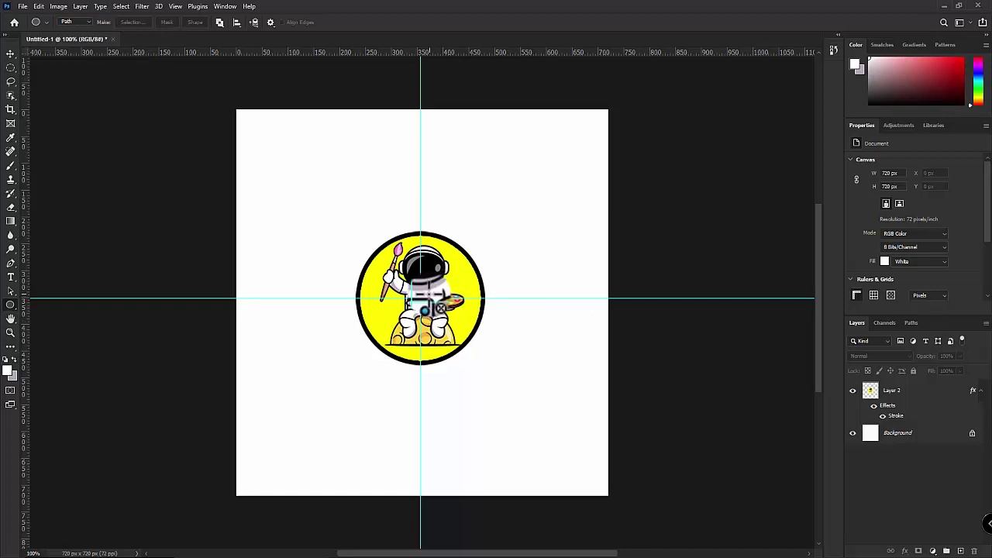
drag(430, 305, 496, 383)
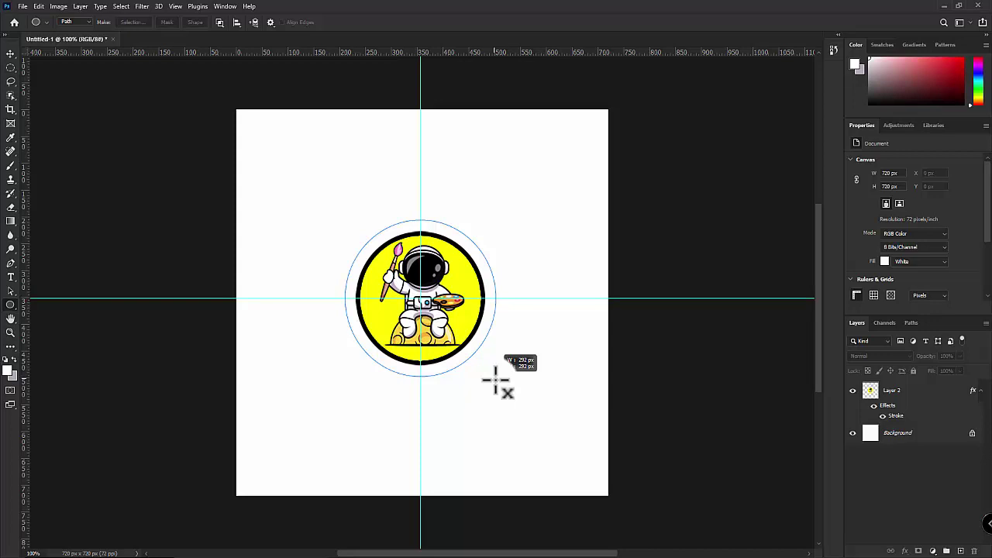
drag(496, 381, 500, 382)
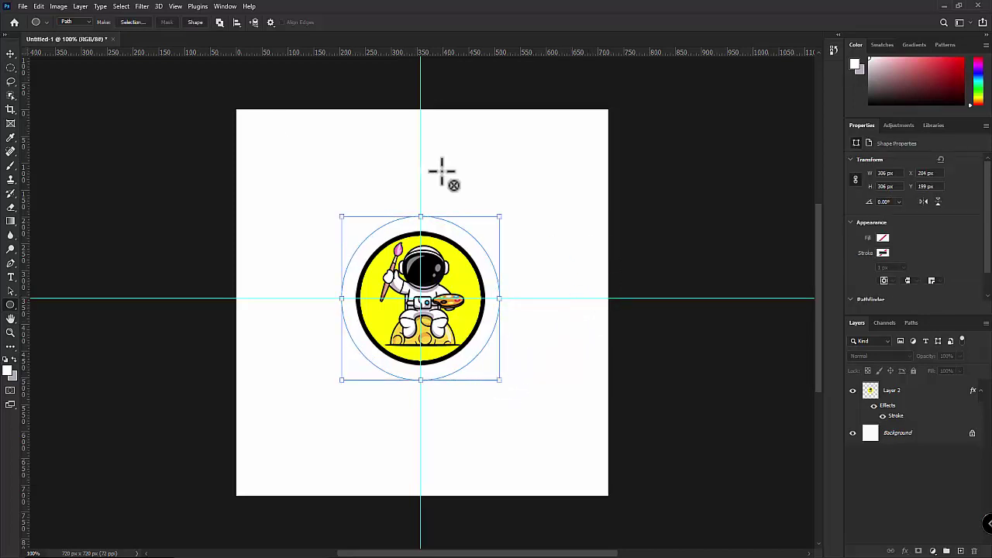
- Start horizontal type on the top of the circular path and set its font to Impact at 48 pt
click(11, 276)
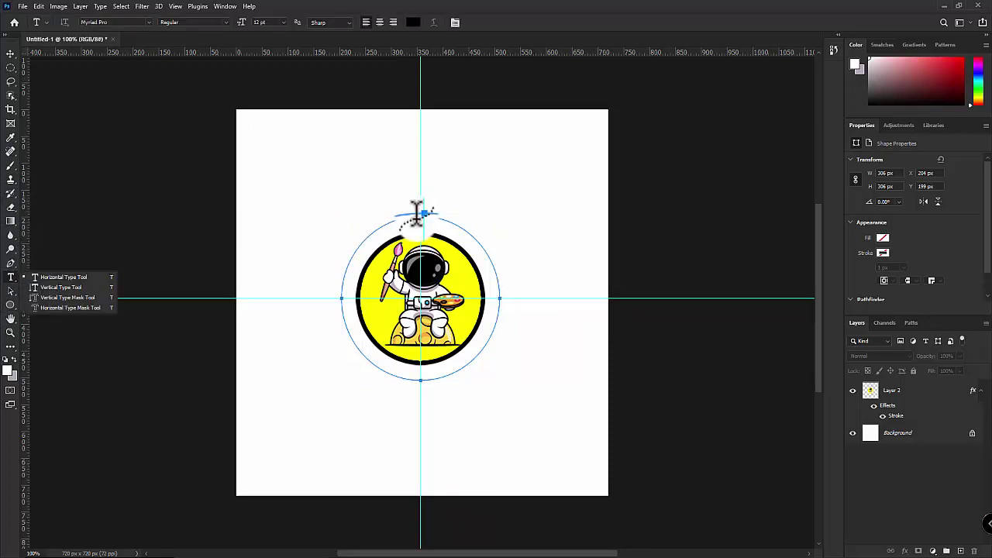
click(417, 211)
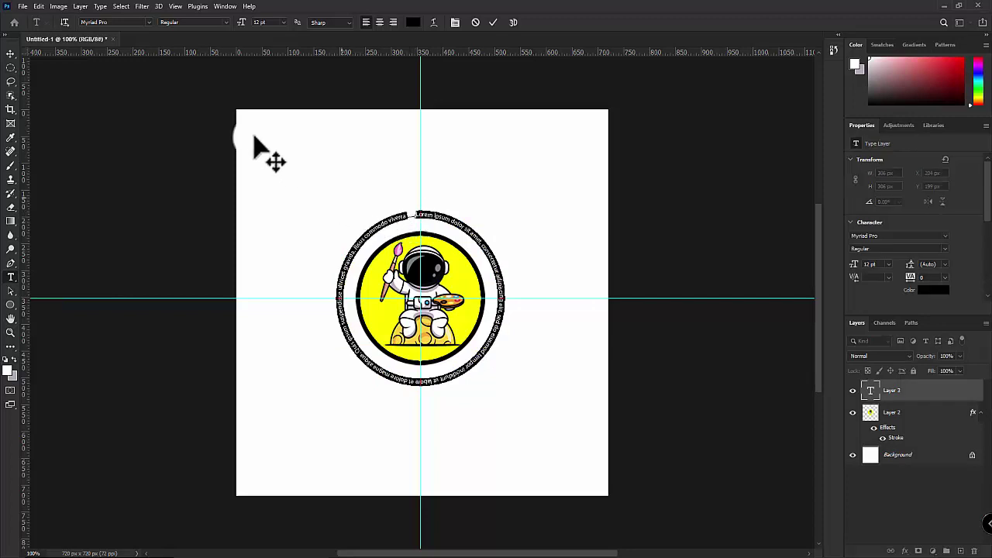
click(151, 22)
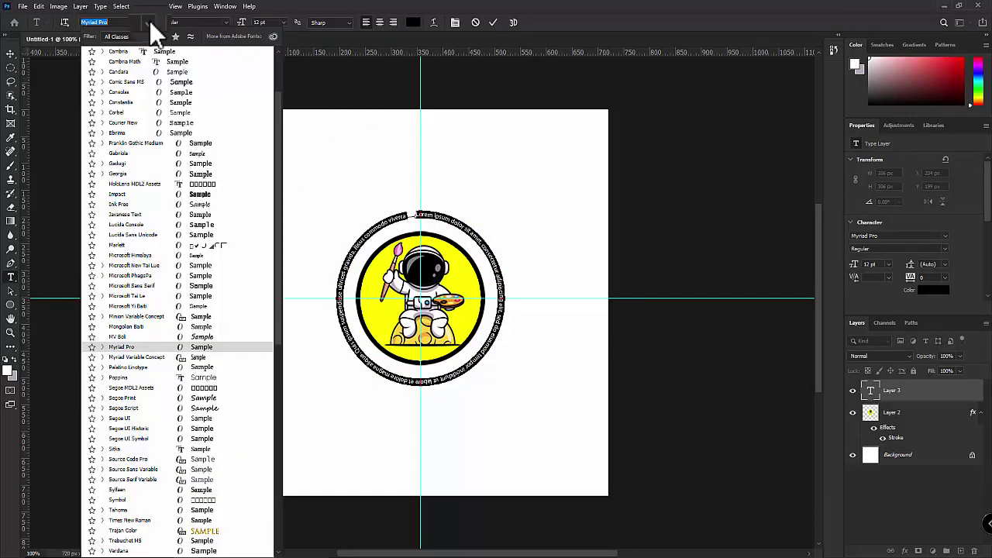
click(153, 196)
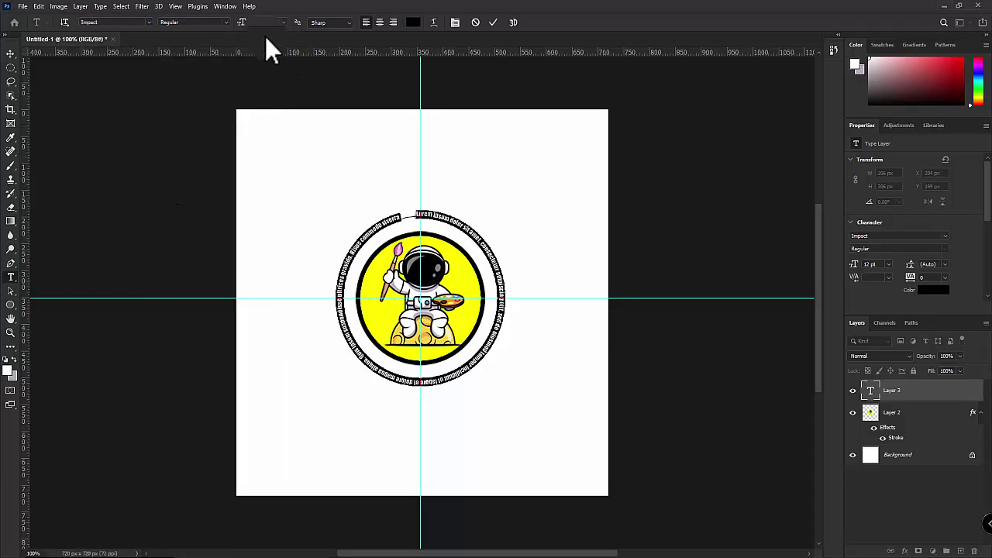
click(285, 21)
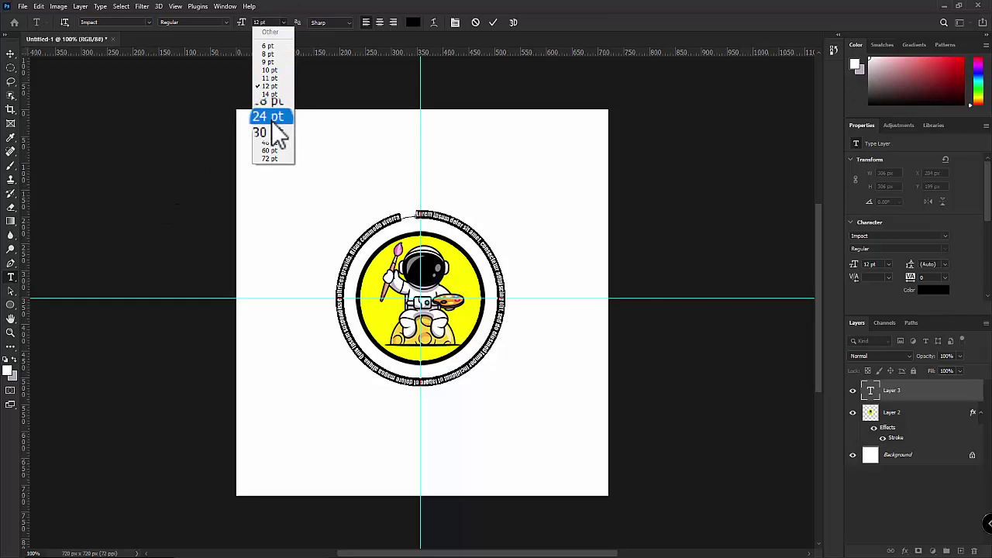
click(272, 121)
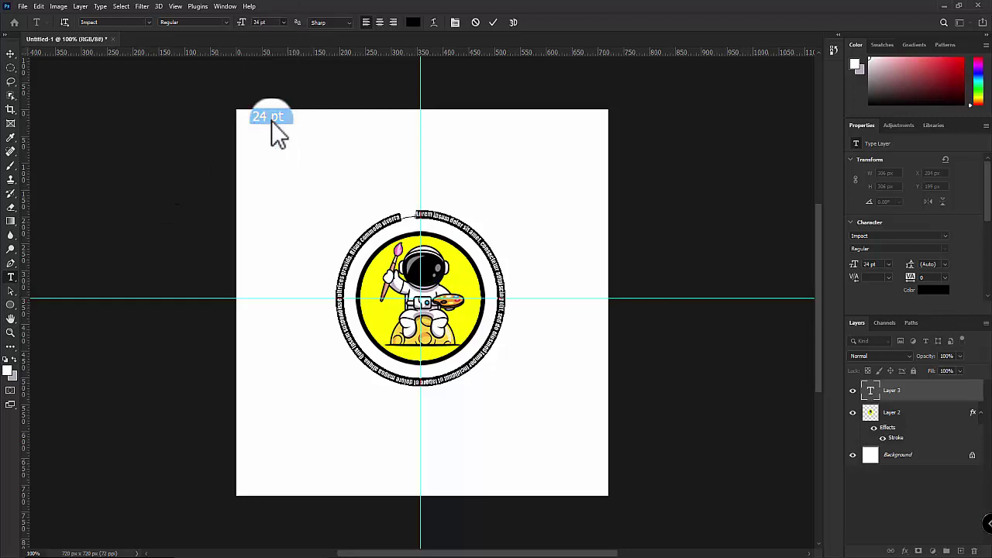
click(286, 21)
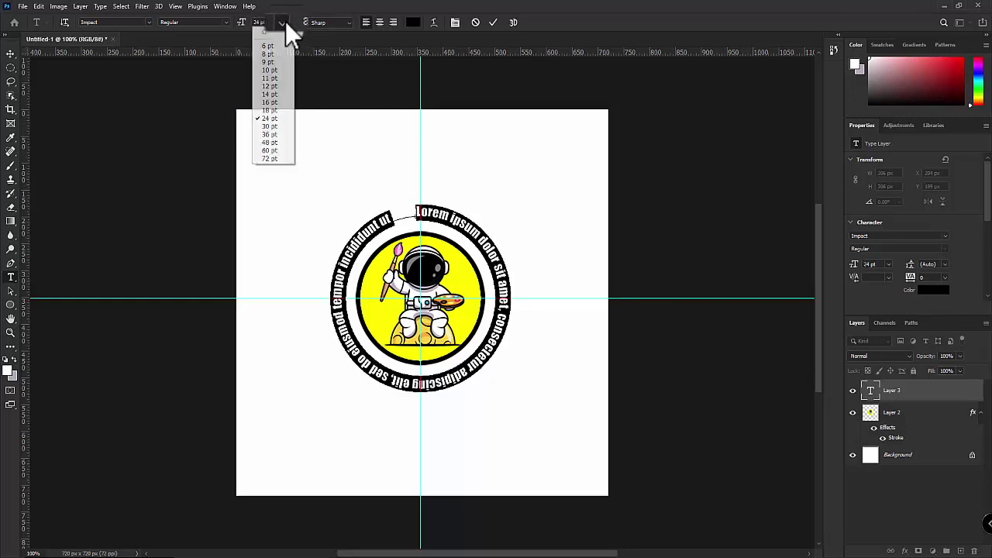
click(275, 142)
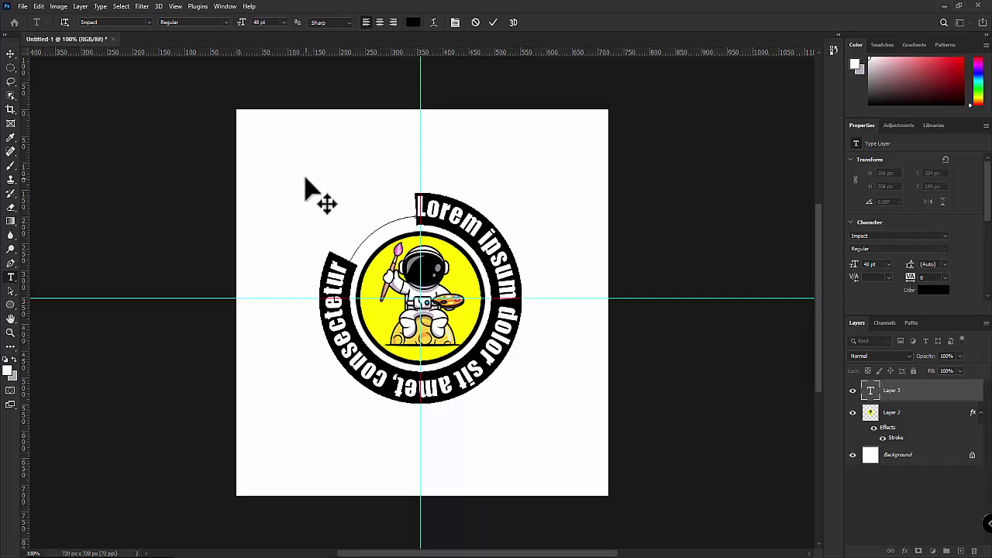
- Enter "ASTRONAUT PAINTER" as the text along the circular path and commit it
text(As)
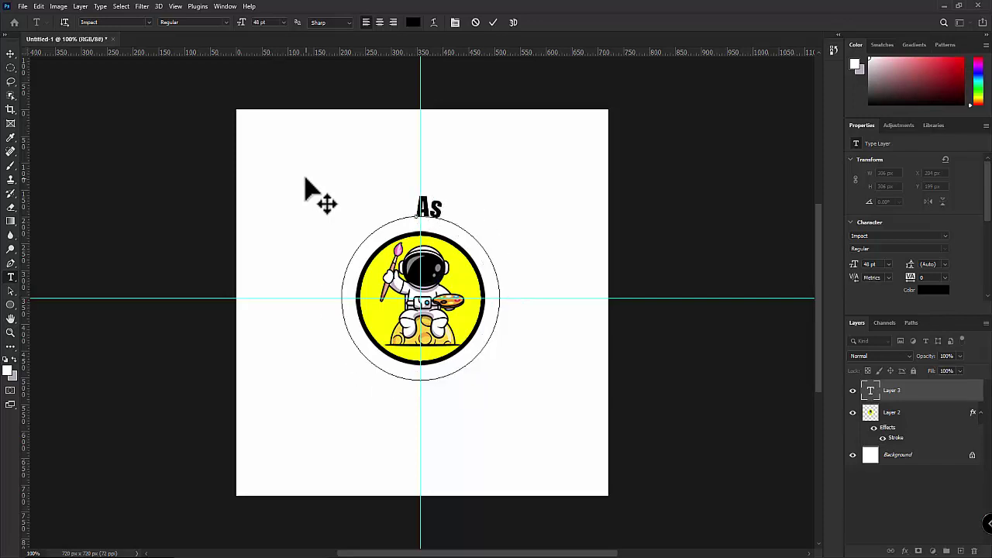
key(BackSpace)
text(STRO)
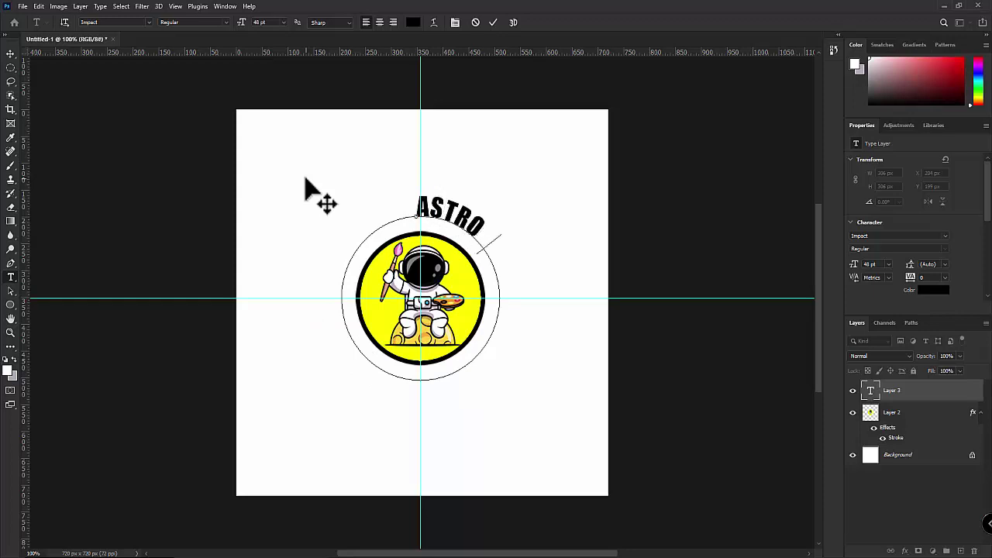
text(NAU)
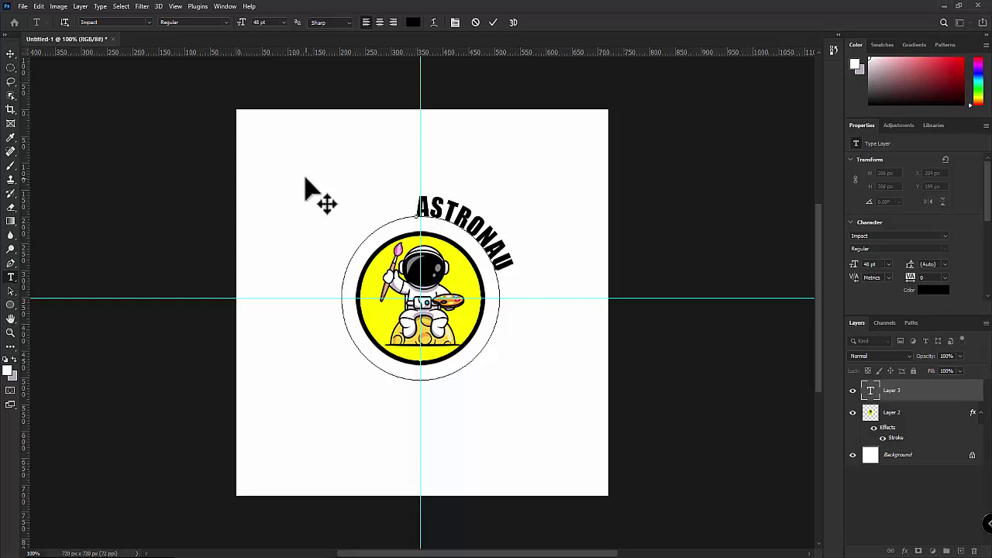
text(T PAINTER)
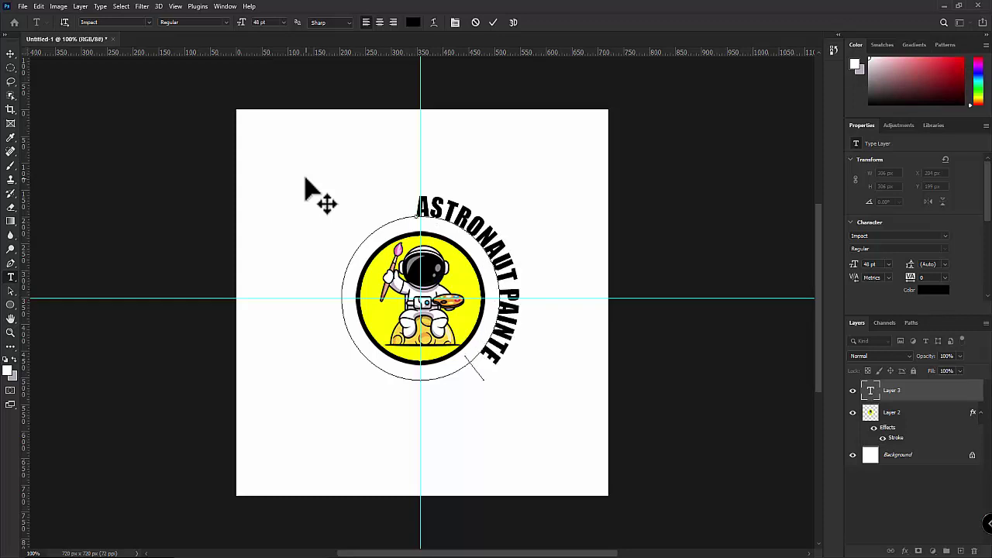
click(13, 55)
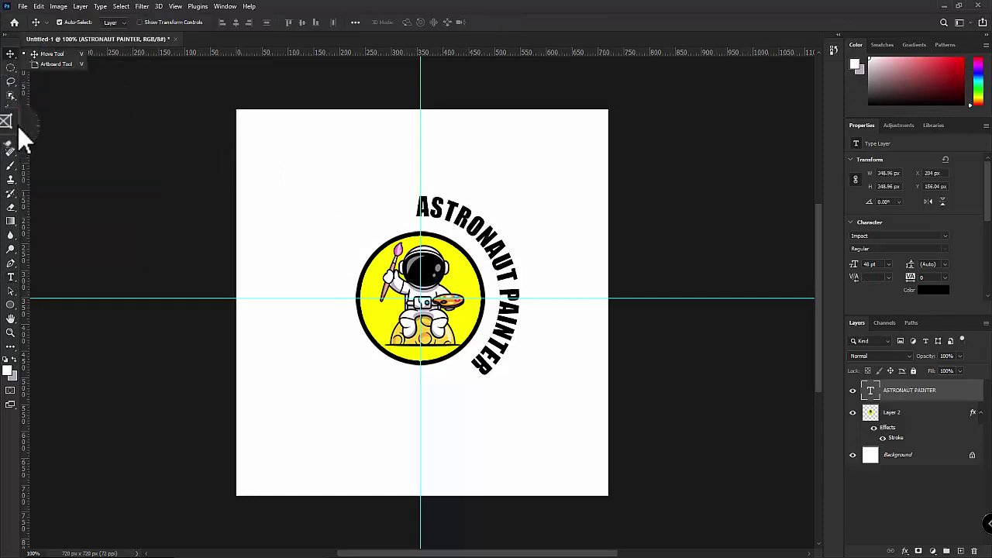
- Select all of the circular text and set its leading to 48 pt
click(11, 277)
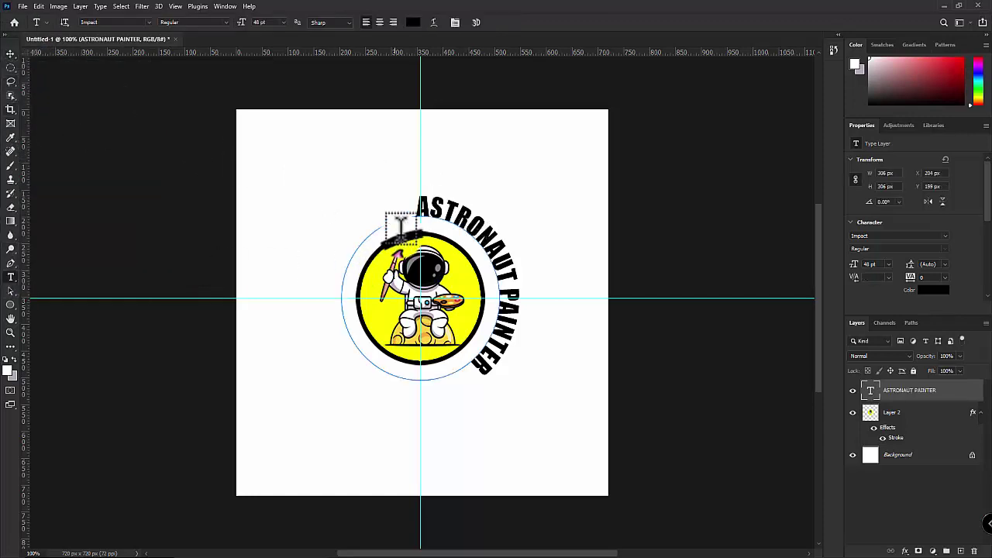
click(420, 206)
mouse_move(418, 206)
mouse_down()
mouse_move(509, 392)
mouse_move(512, 431)
mouse_up()
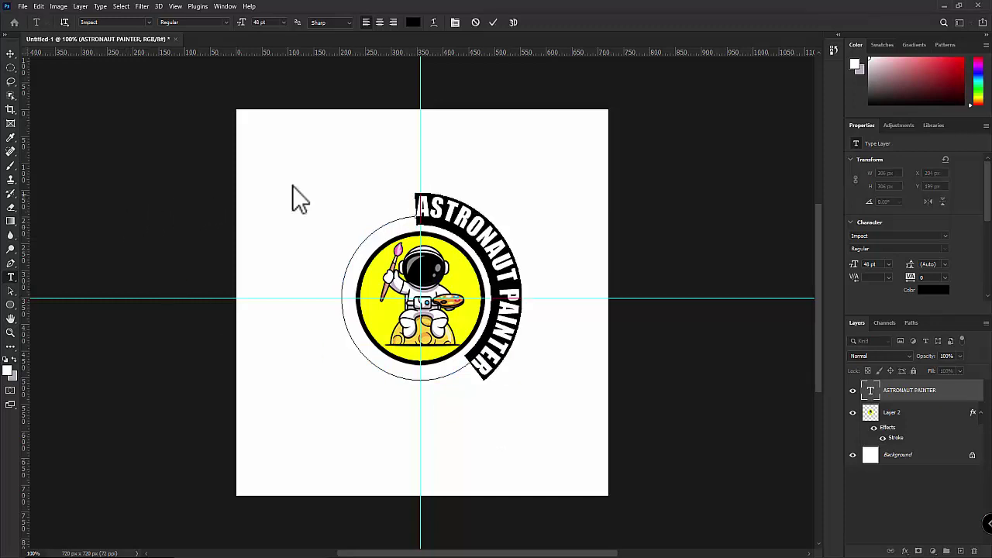
click(948, 267)
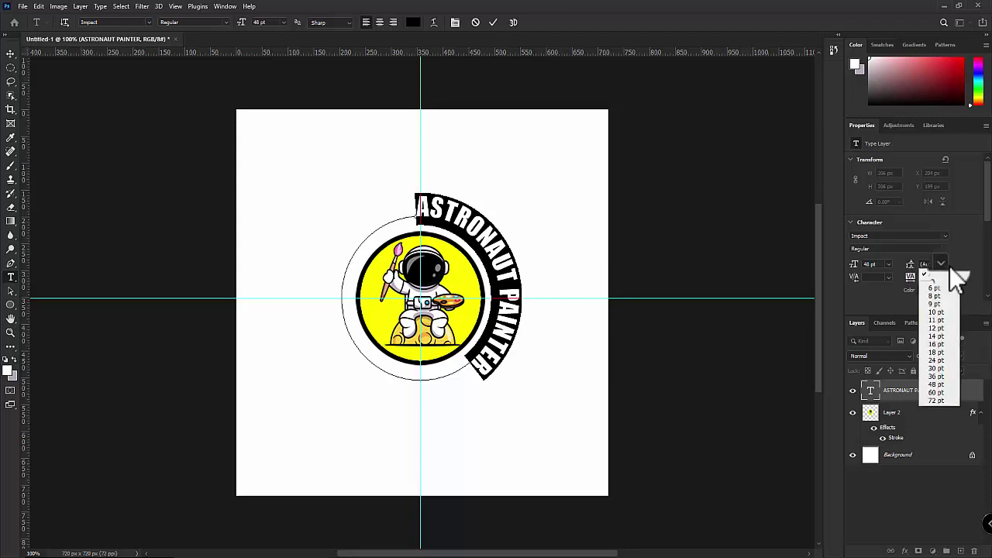
click(936, 384)
- Increase the tracking of the selected text to 680 so it spreads around the whole circle, and commit the edit
click(945, 278)
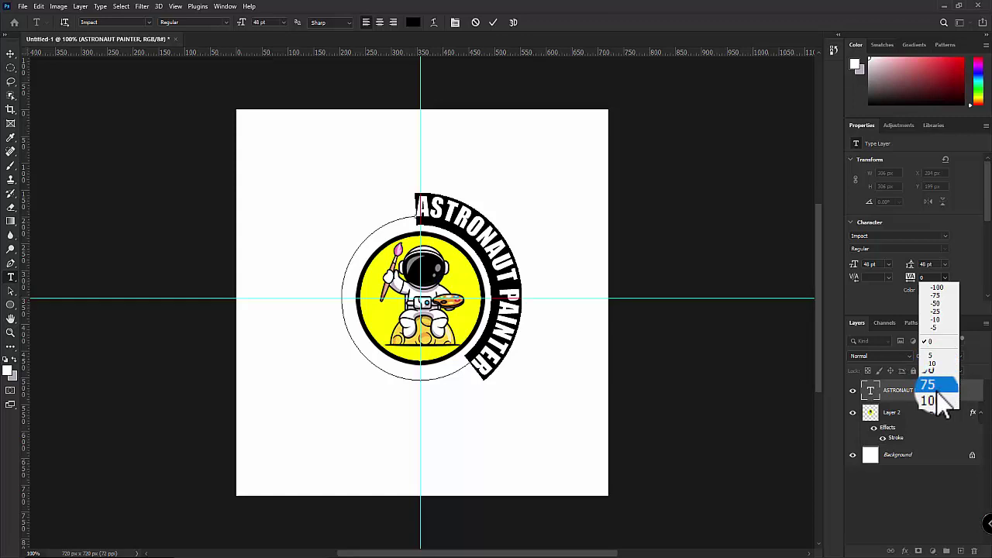
click(936, 389)
click(944, 275)
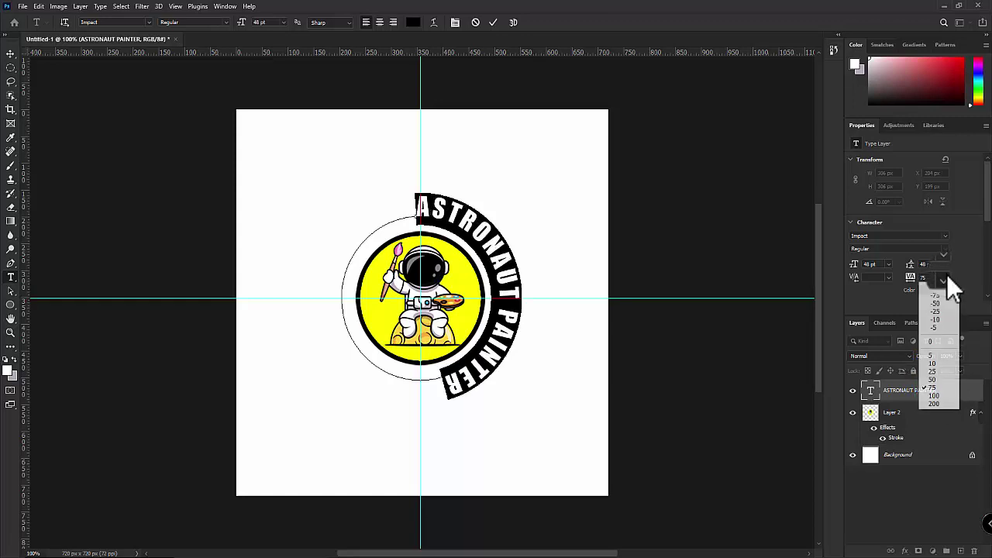
click(934, 404)
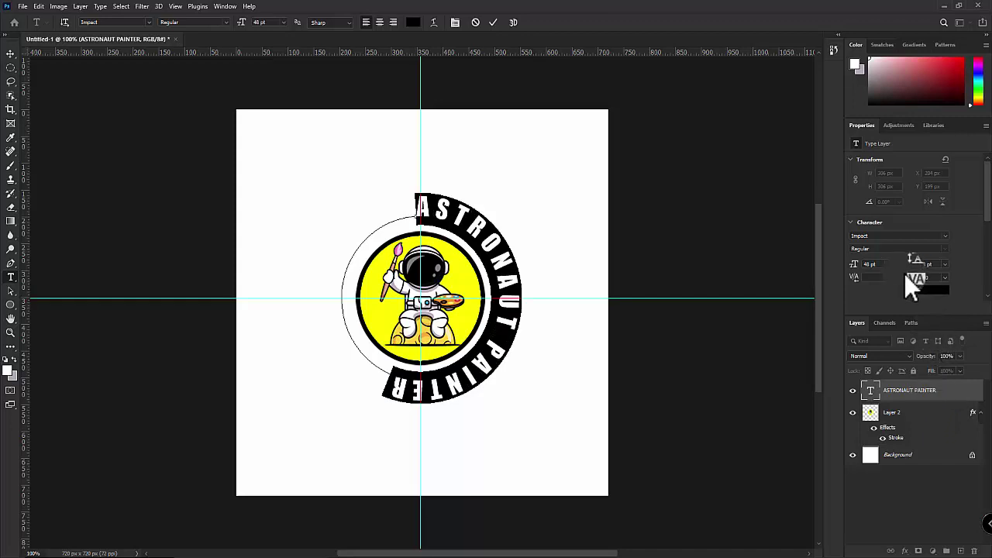
drag(935, 279, 888, 273)
text(280)
scroll(935, 277, up, 5)
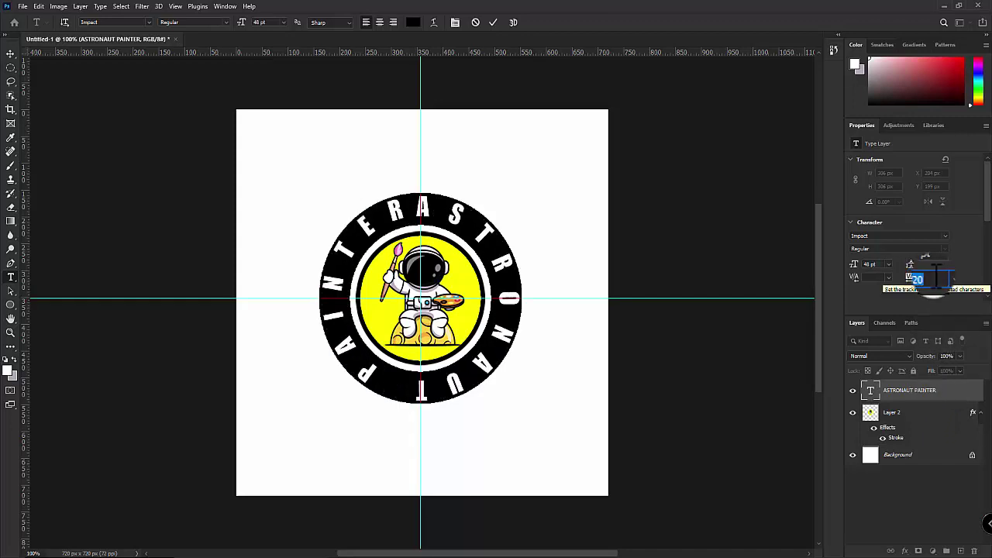
scroll(936, 277, up, 1)
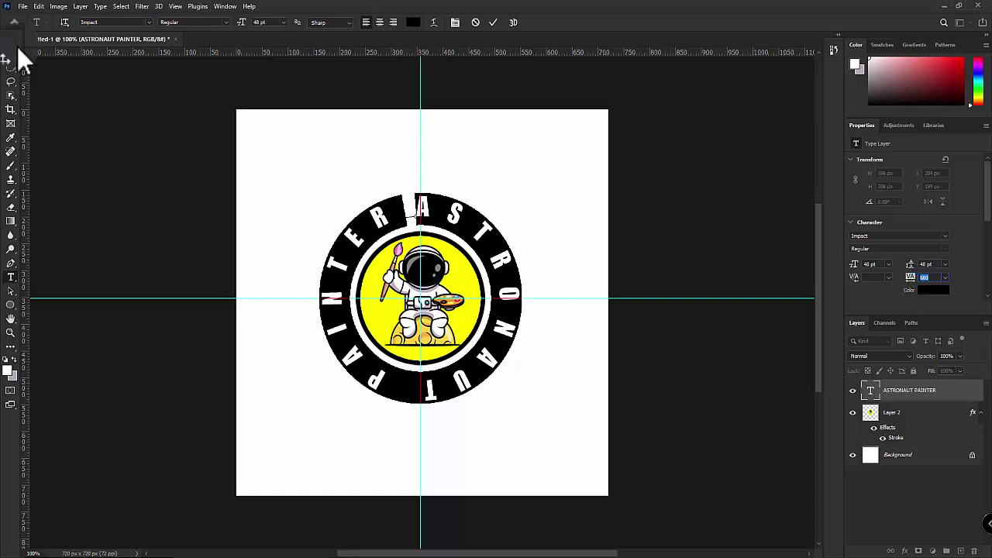
click(11, 53)
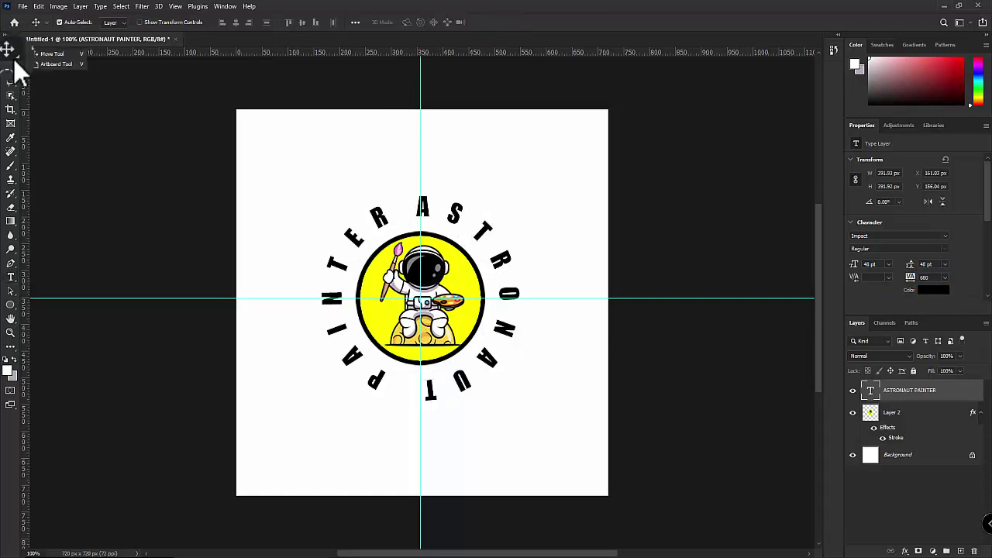